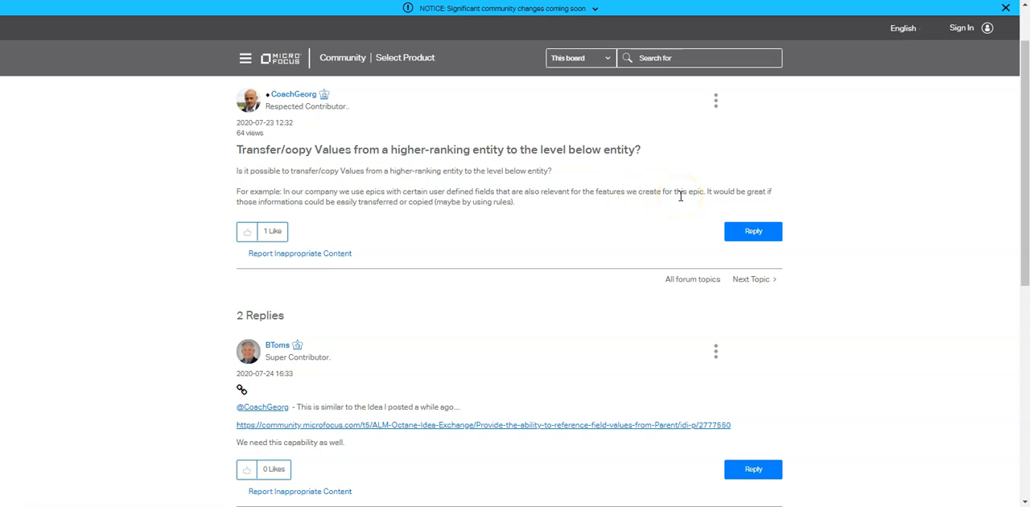
scroll(680, 197, "down", 5)
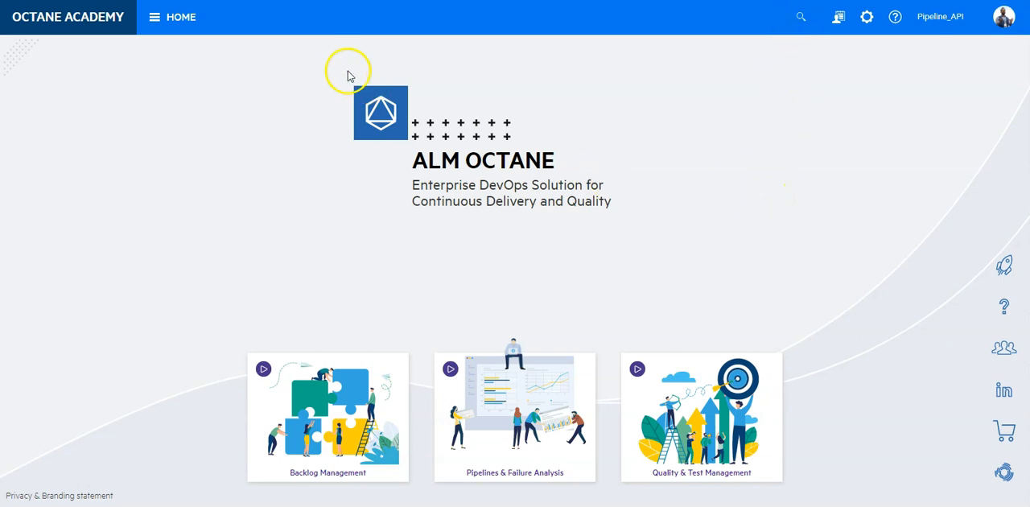
Open the Backlog and review the details of the Advantage Online Shopping epic, including its general fields and Technology Stack
left_click(200, 19)
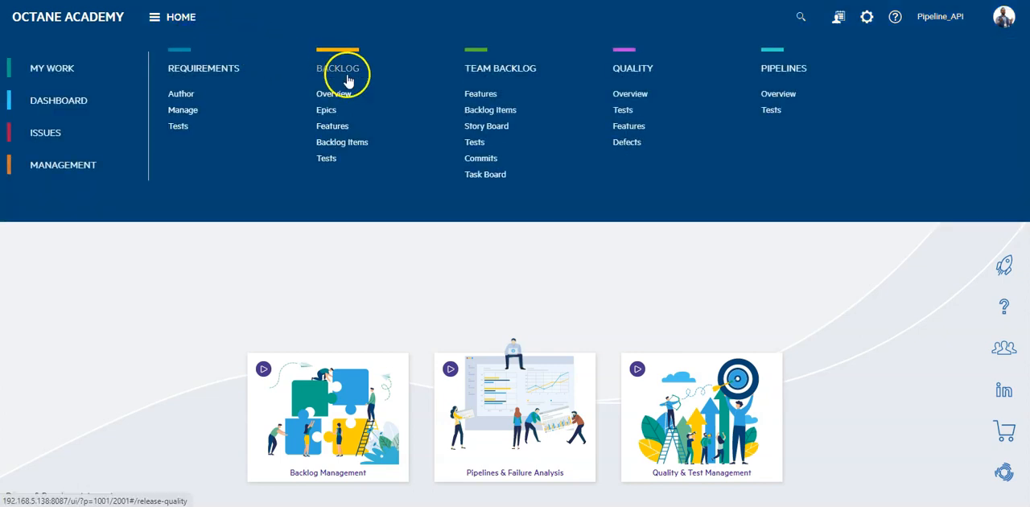
left_click(347, 78)
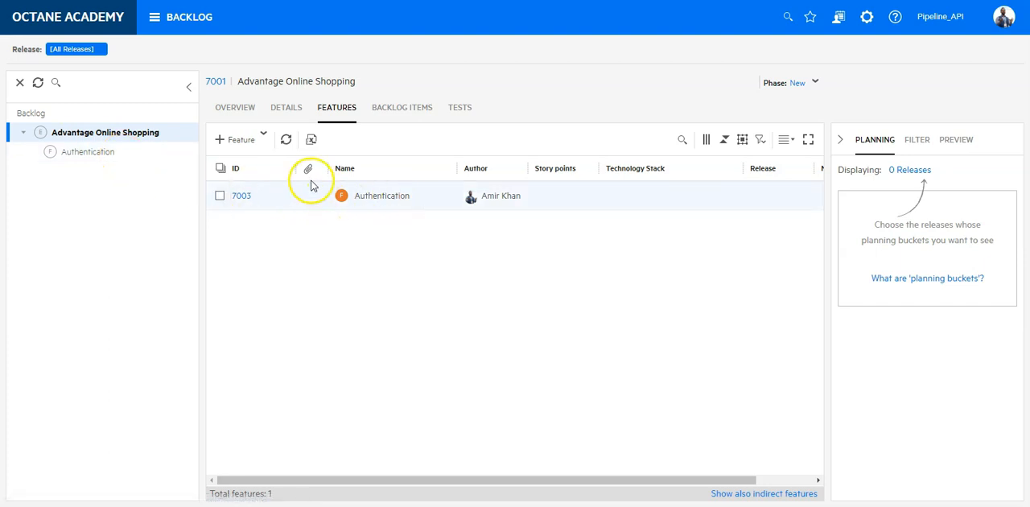
left_click(279, 112)
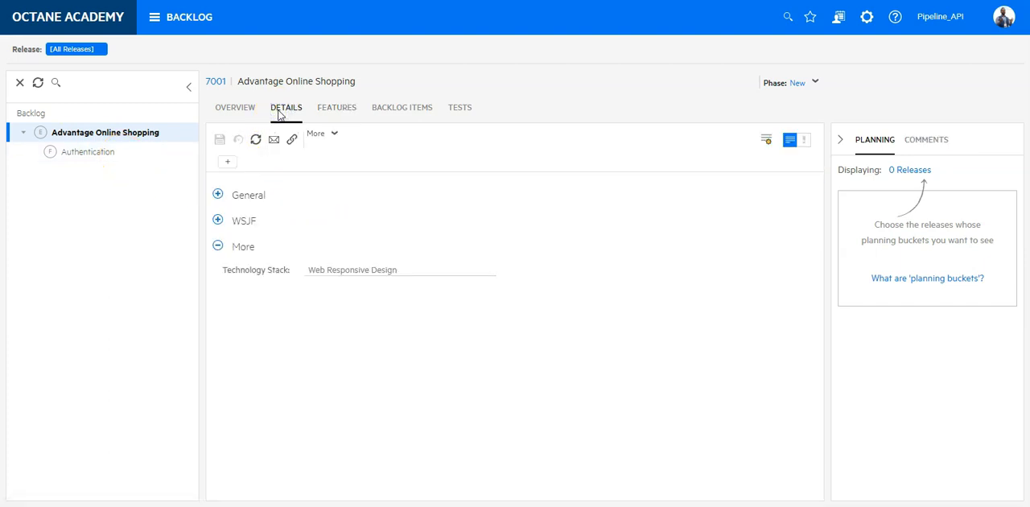
left_click(217, 195)
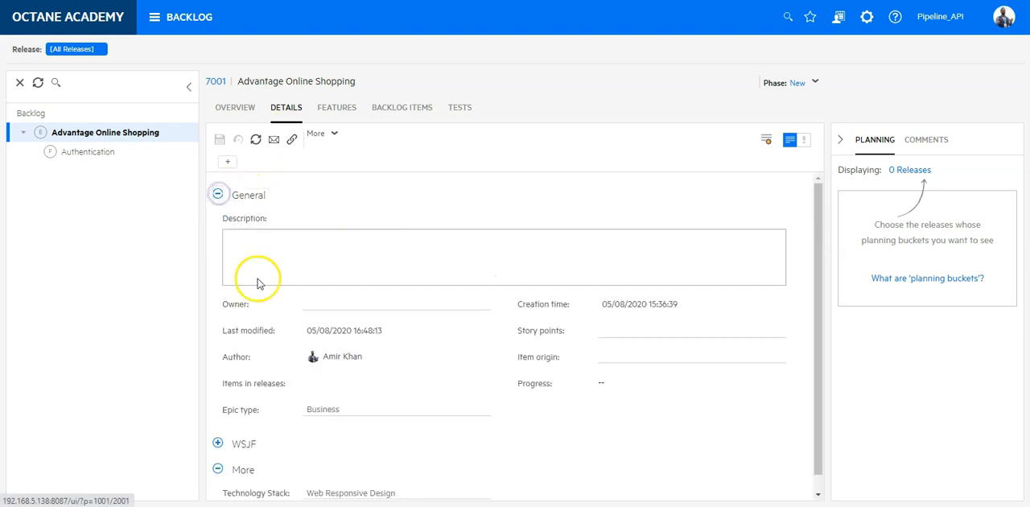
left_click(217, 195)
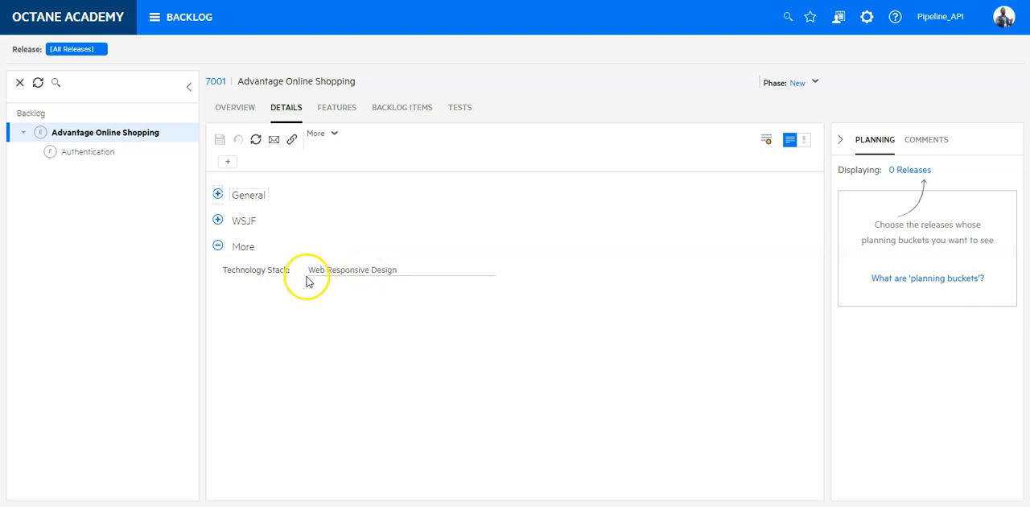
Start a new feature named Buy Items under the Advantage Online Shopping epic and show the Technology Stack field in its form
left_click(330, 108)
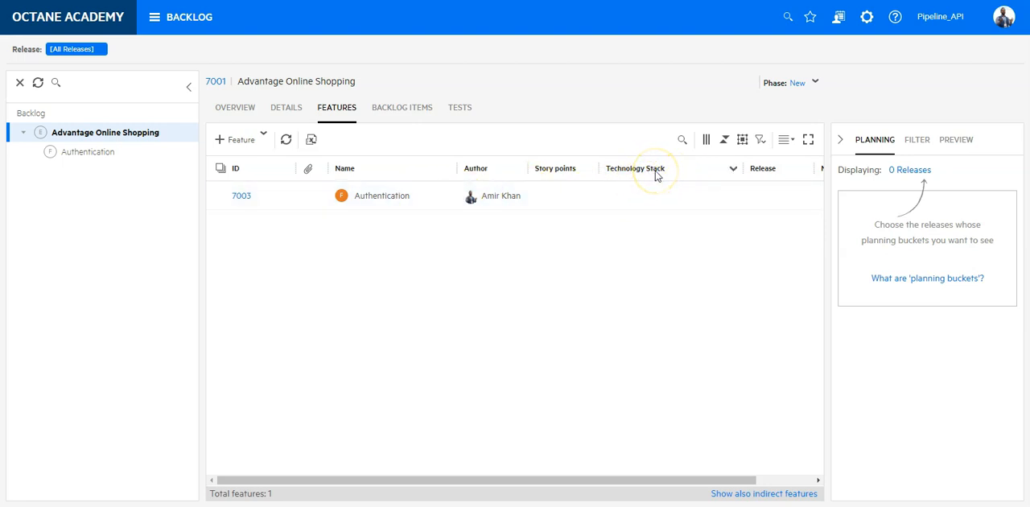
left_click(243, 143)
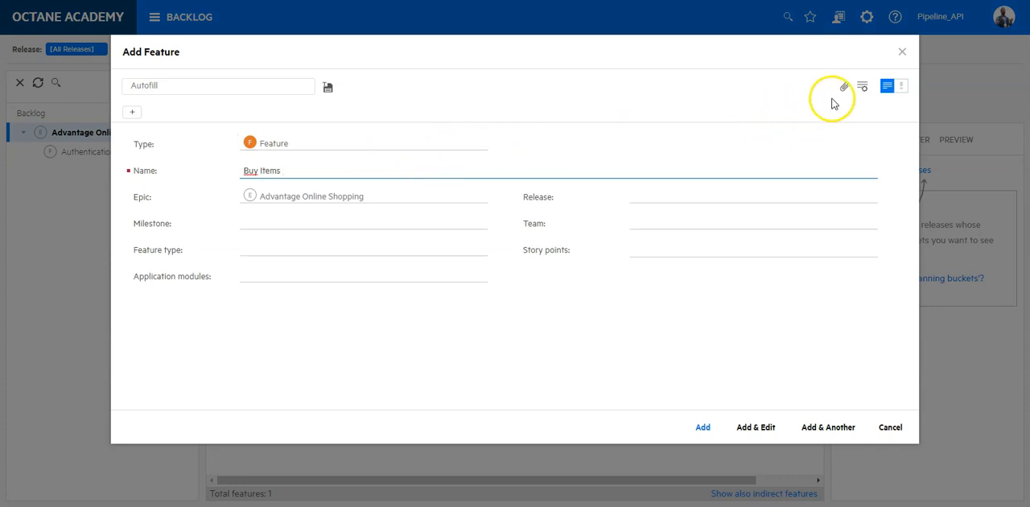
left_click(863, 89)
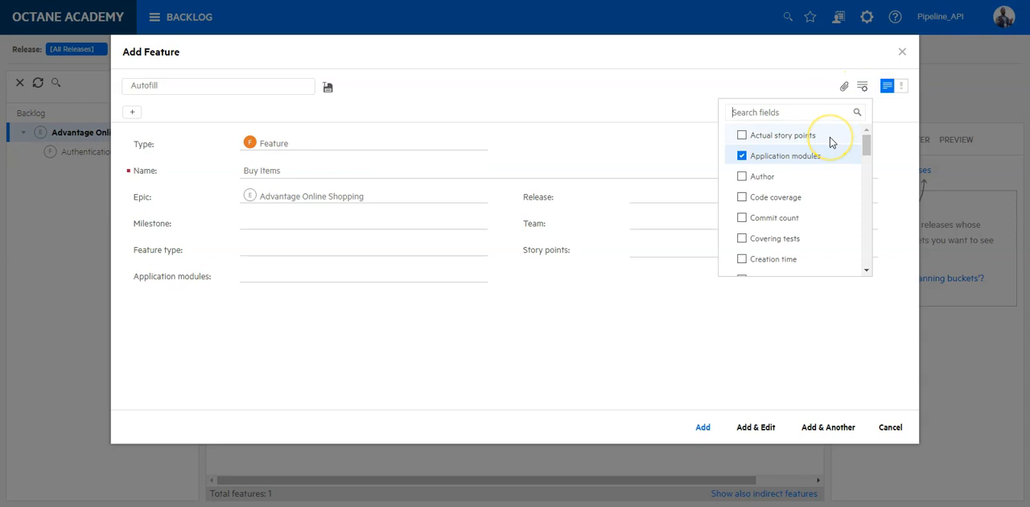
type("tecn")
key("BackSpace")
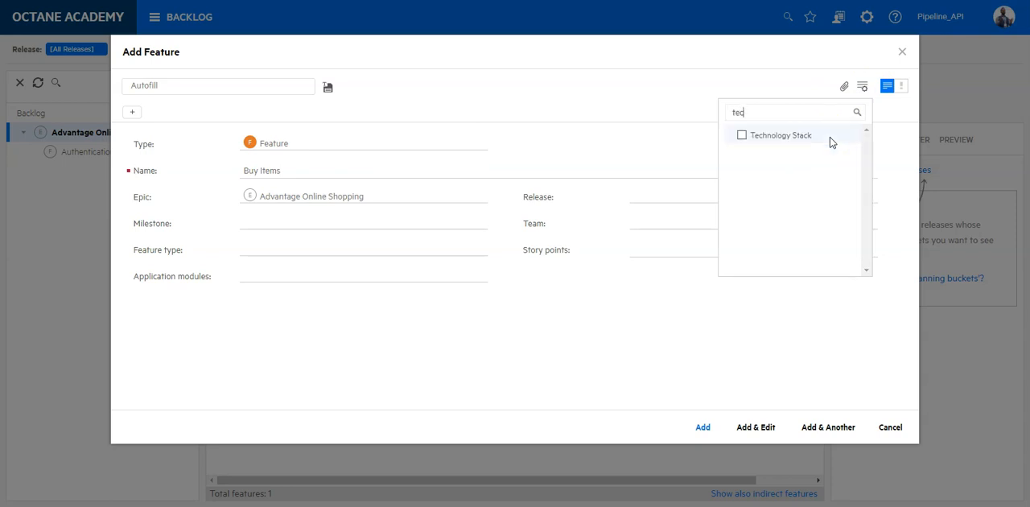
left_click(807, 136)
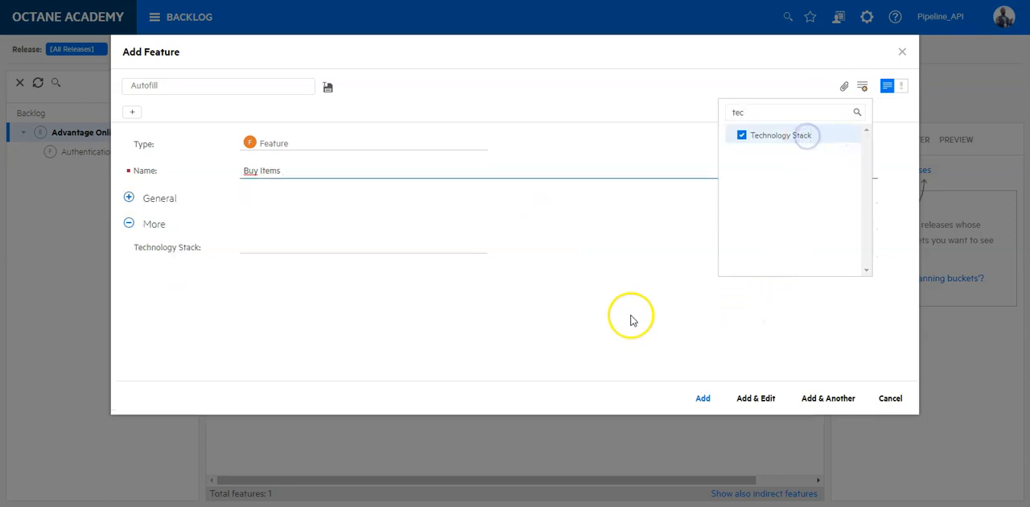
Add the Buy Items feature with its Technology Stack left empty and refresh the epic's feature list
left_click(493, 313)
left_click(704, 399)
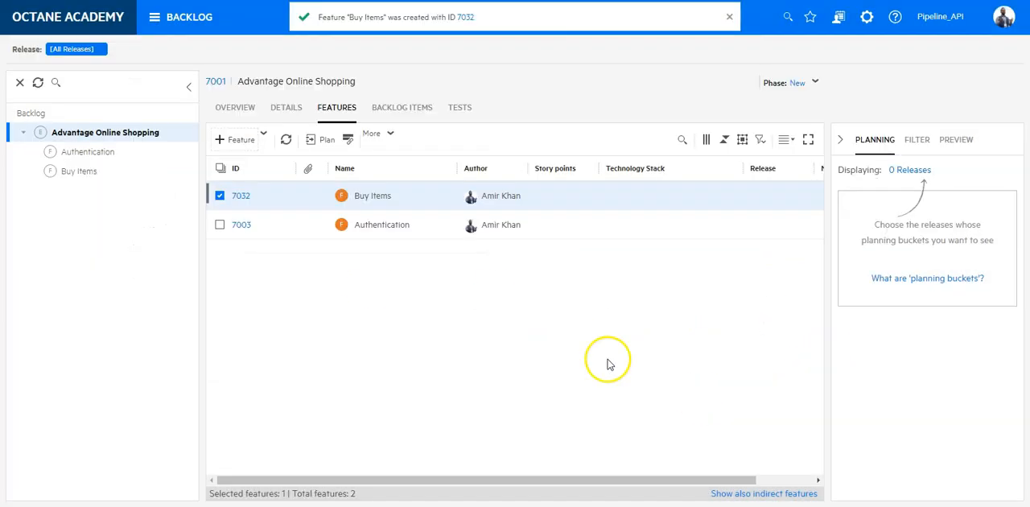
left_click(286, 141)
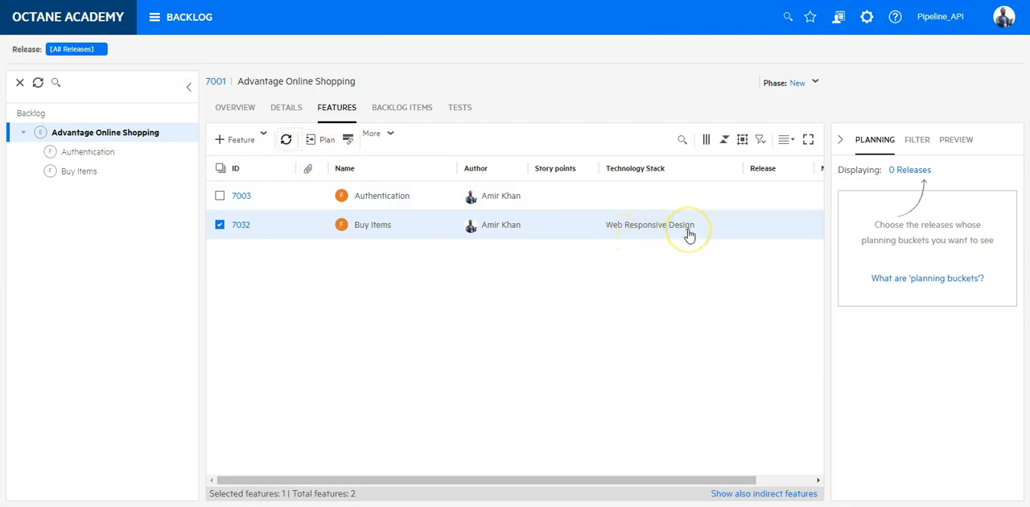
Set the Technology Stack of the Advantage Online Shopping epic to Mobile Technology and save the epic
left_click(284, 110)
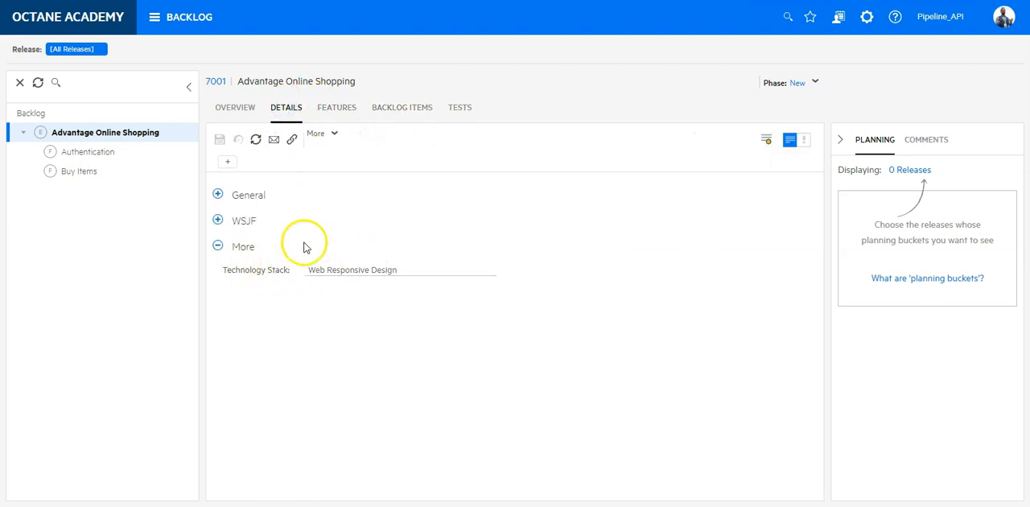
left_click(398, 269)
left_click_drag(397, 268, 312, 266)
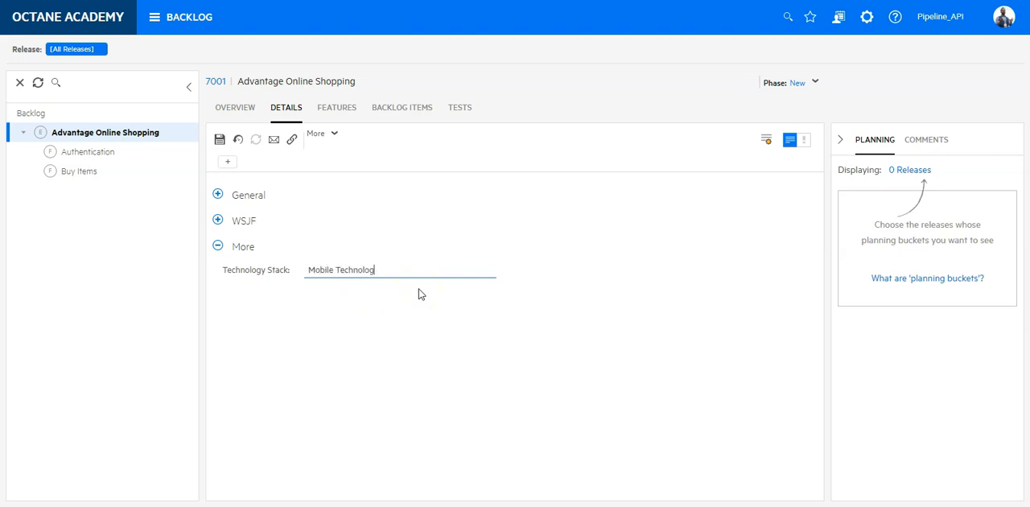
left_click(223, 140)
Add a feature named Shopping cart to the epic with its Technology Stack left empty, and refresh the feature list
left_click(339, 109)
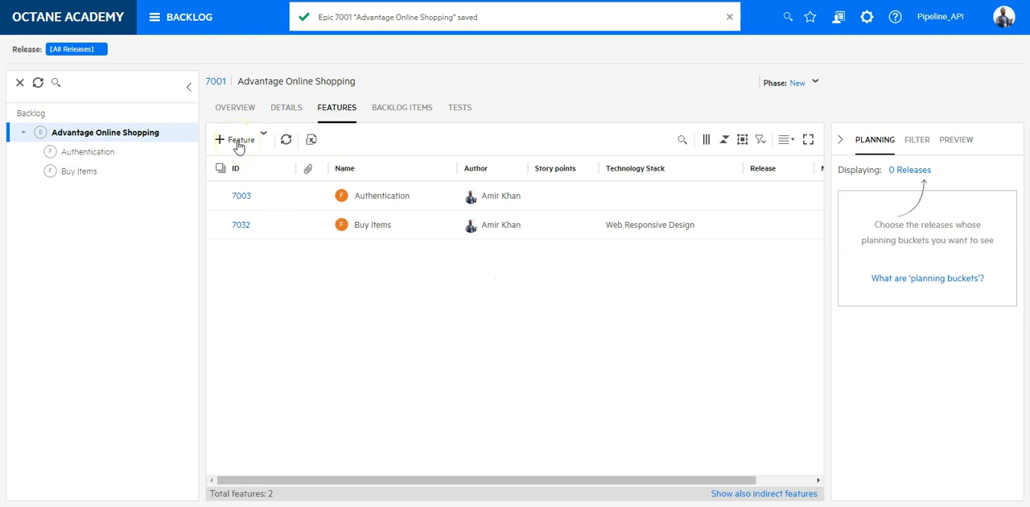
left_click(239, 141)
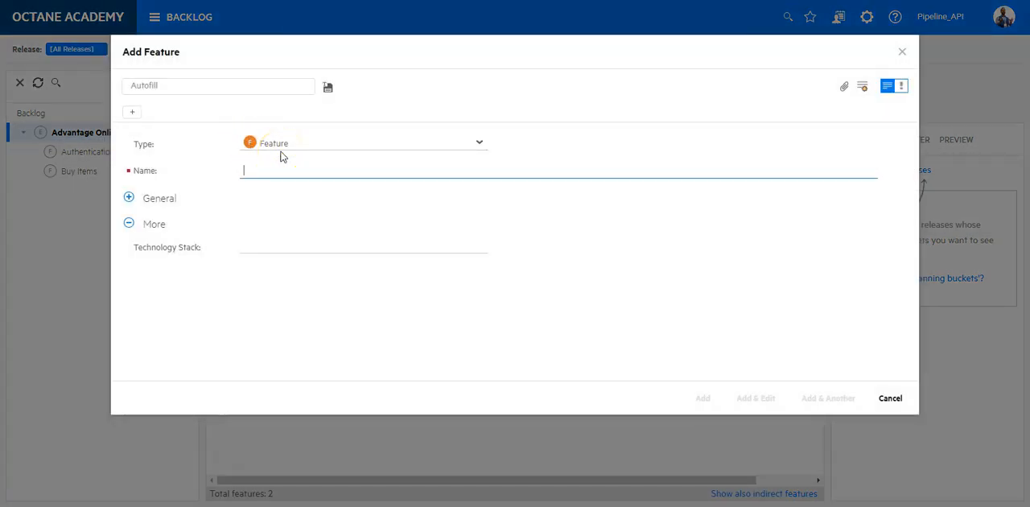
left_click(345, 166)
type("Shopping cart")
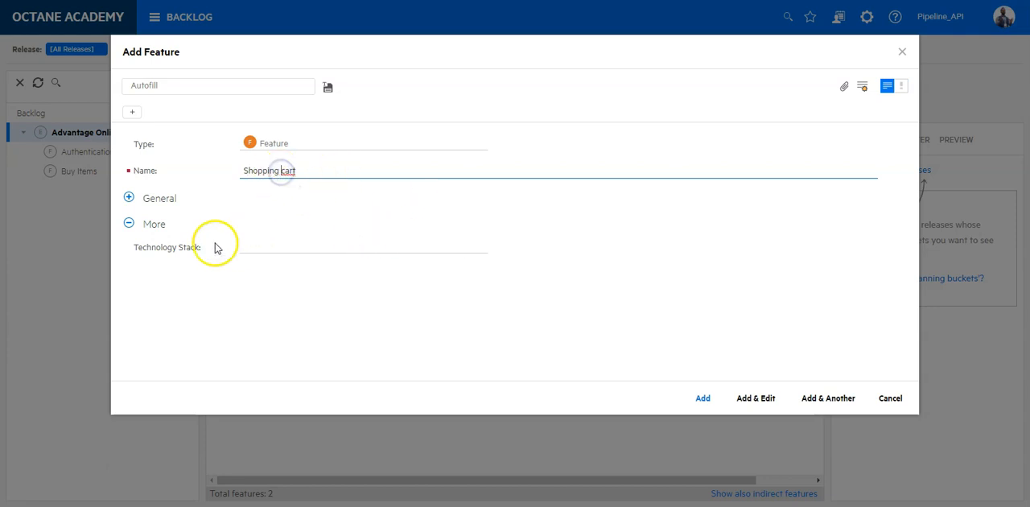
left_click(701, 398)
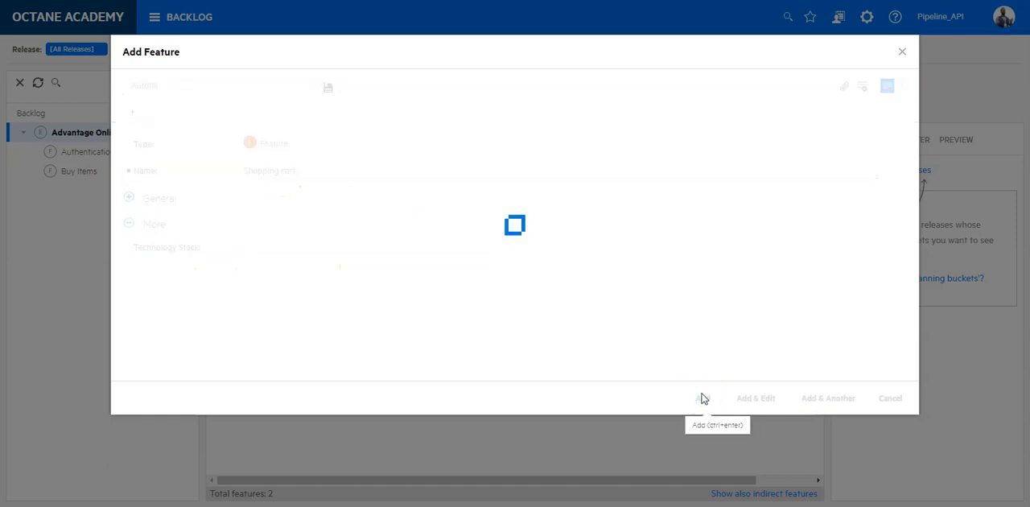
left_click(285, 143)
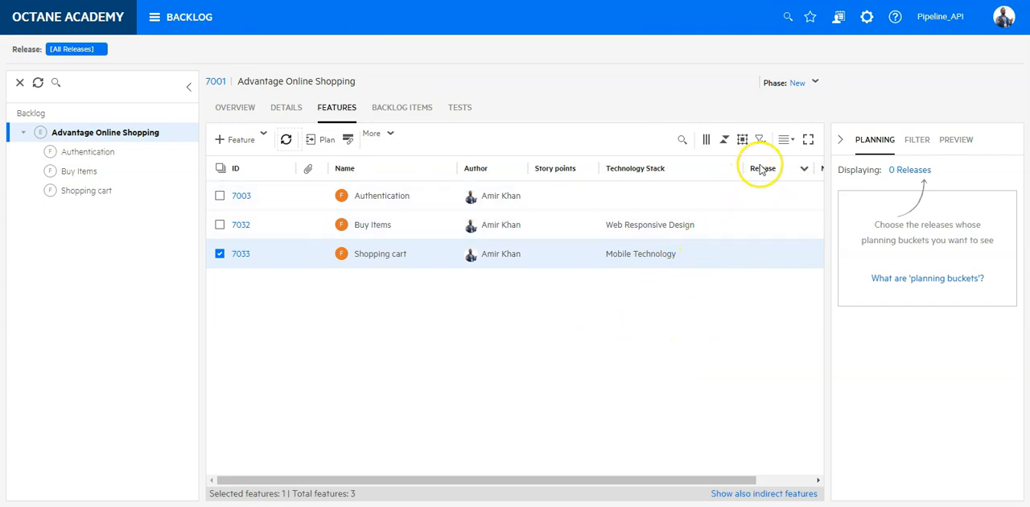
Review the Feature entity's webhook rule in the Pipeline_API workspace settings, checking its submission mode, the webhook_demo URL path and the fields sent
left_click(862, 57)
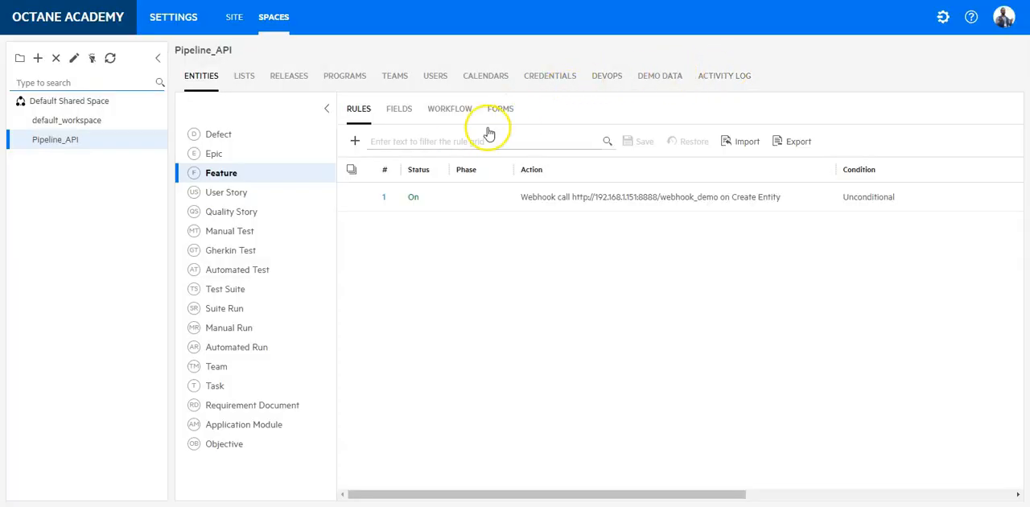
left_click(384, 199)
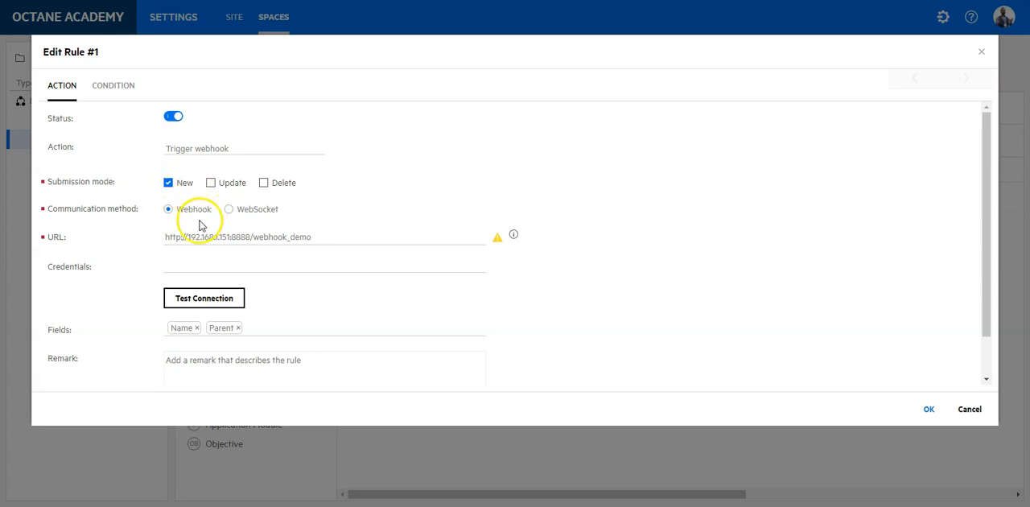
left_click(252, 237)
left_click_drag(312, 240, 319, 264)
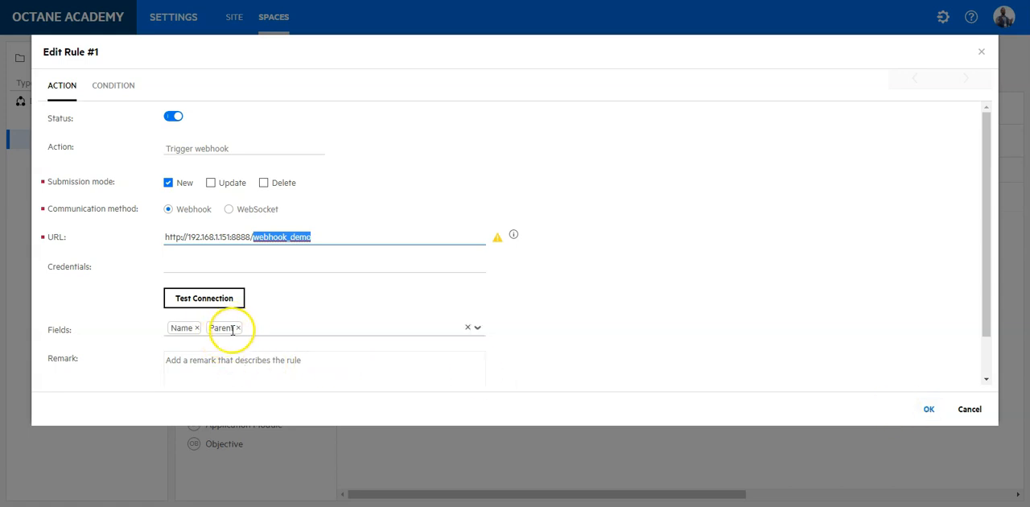
left_click(928, 409)
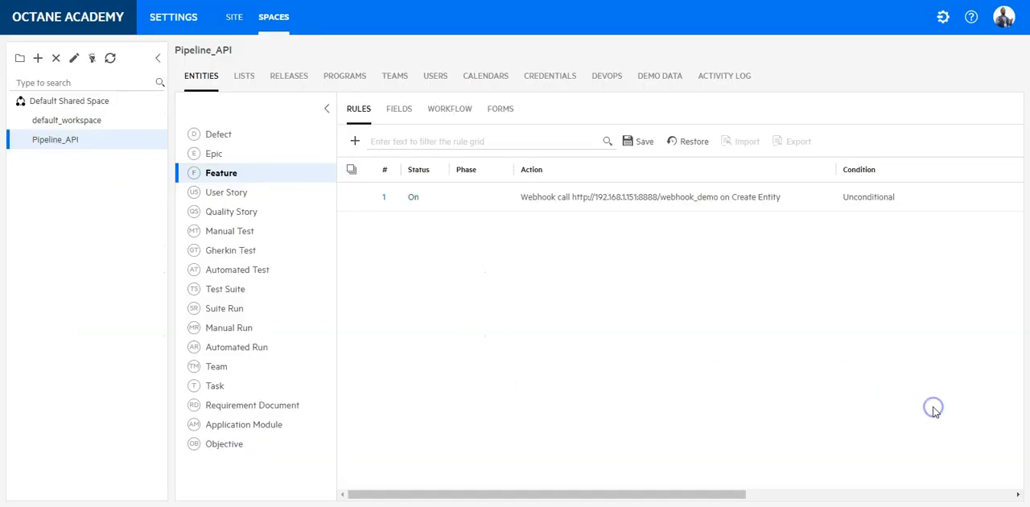
Switch to PyCharm and compare the webhook_demo function name in webhook.py with the URL path in the Feature rule
key("alt+Tab")
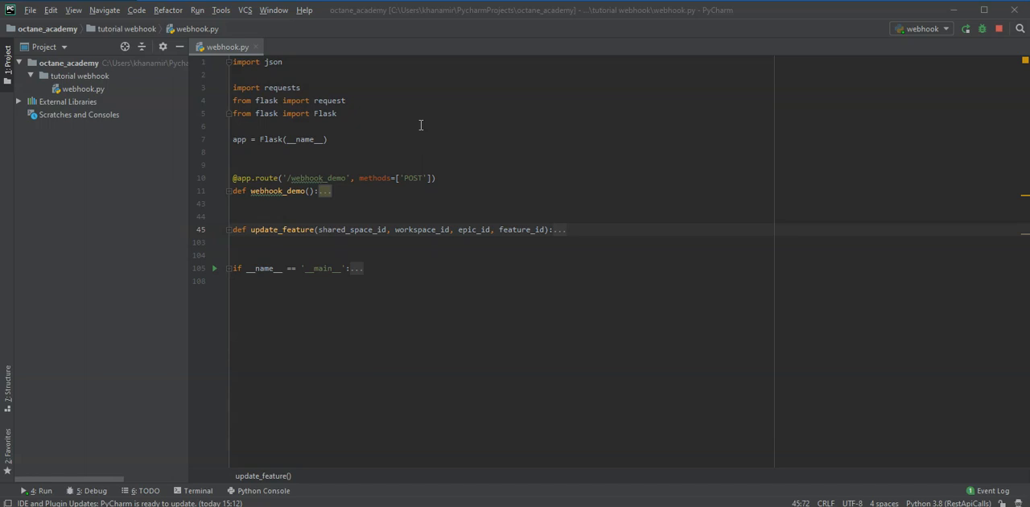
double_click(266, 191)
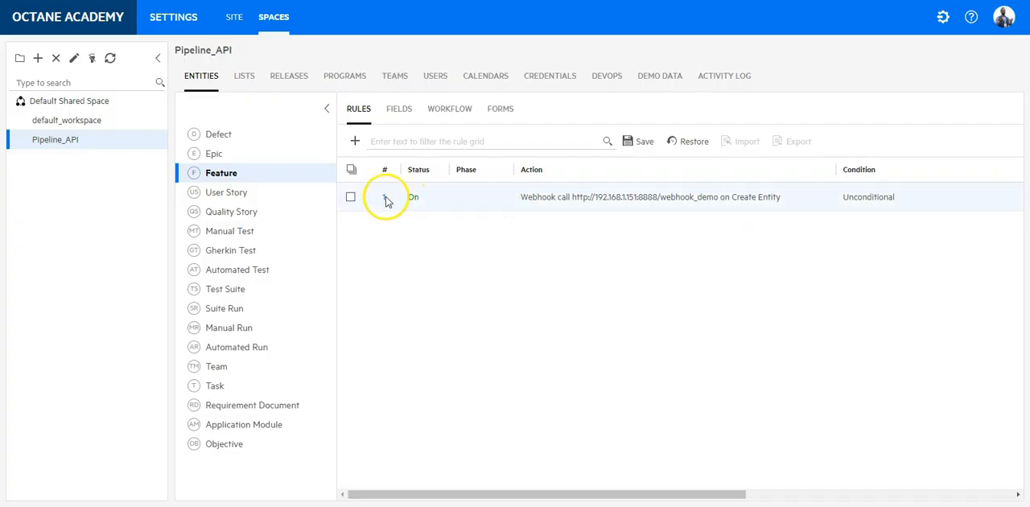
left_click(384, 198)
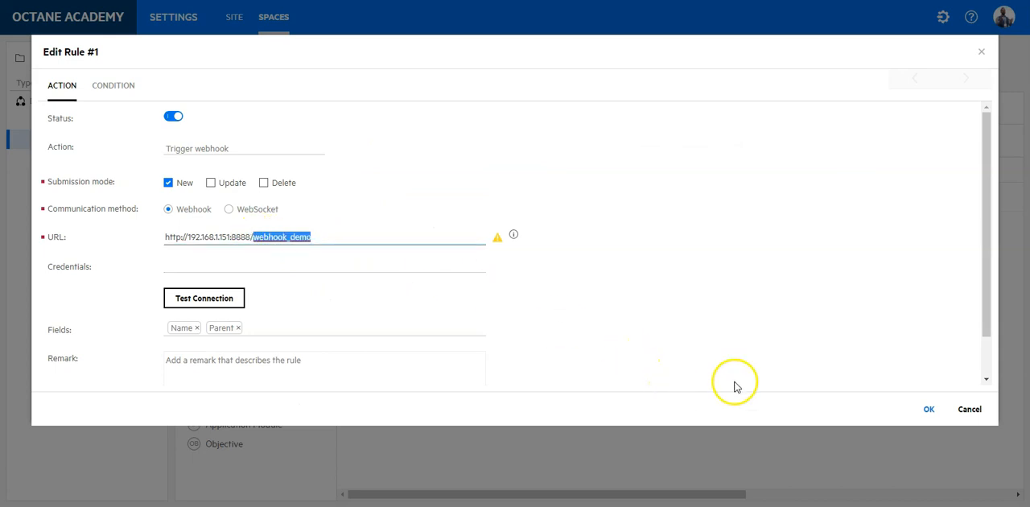
left_click(929, 409)
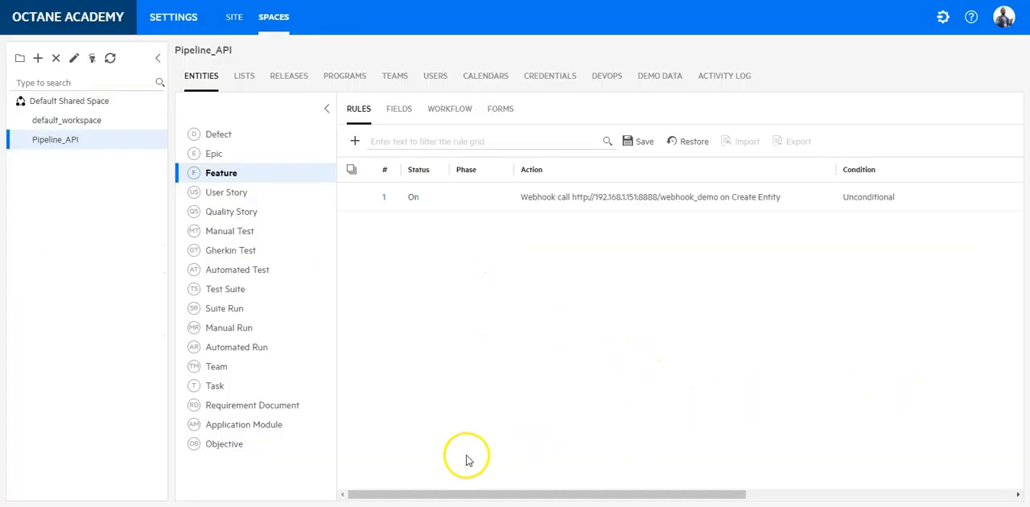
Return to PyCharm, expand the webhook_demo function and examine how it reads shared_space_id, workspace_id and data from the request
left_click(226, 505)
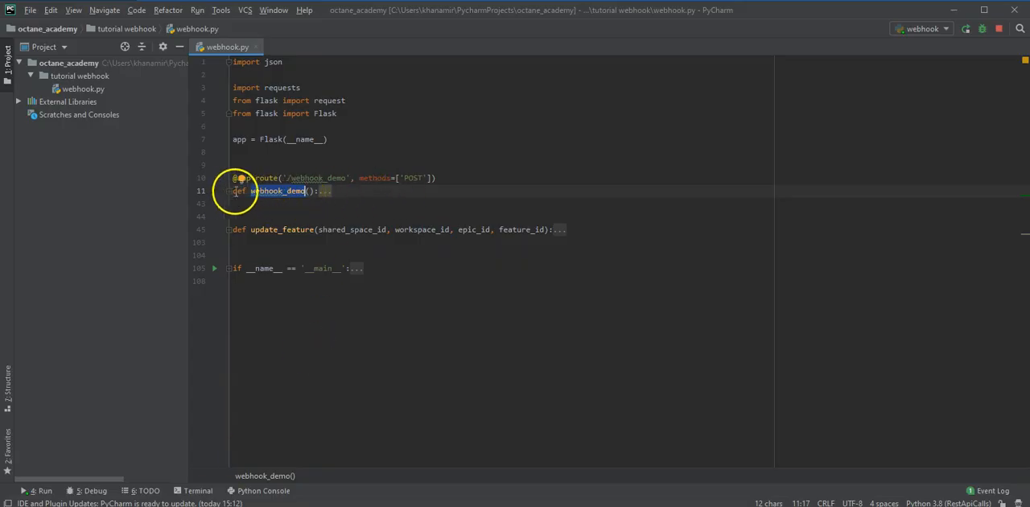
left_click(229, 190)
scroll(288, 196, "down", 1)
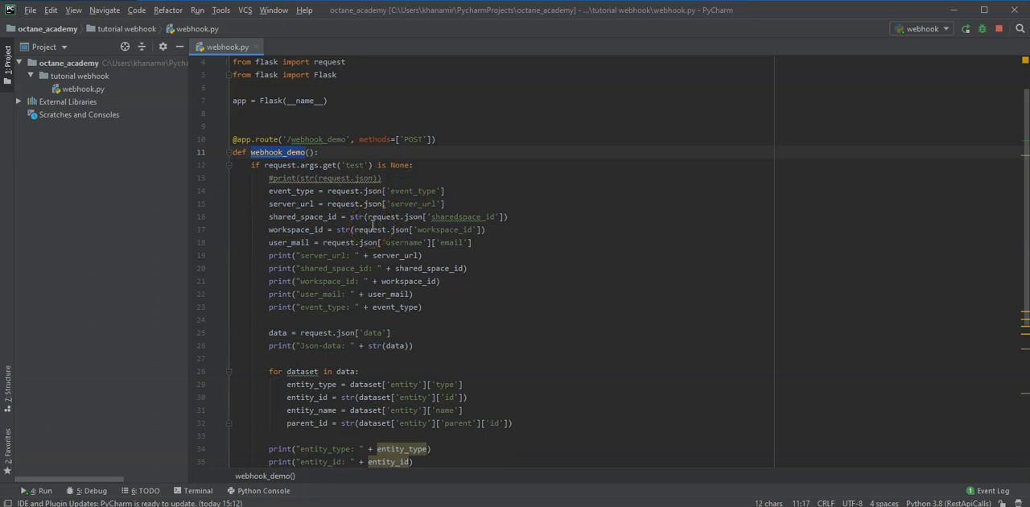
double_click(302, 216)
double_click(295, 229)
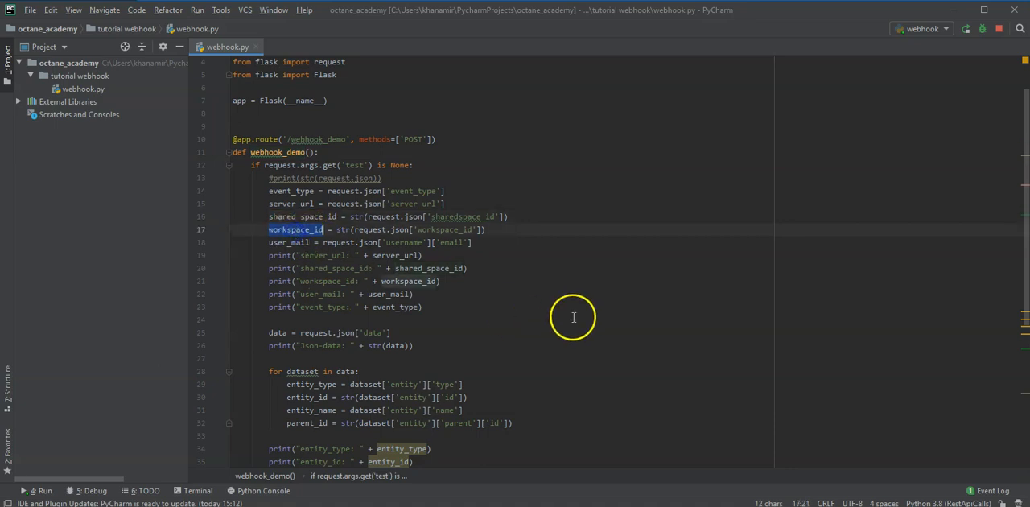
scroll(574, 317, "down", 4)
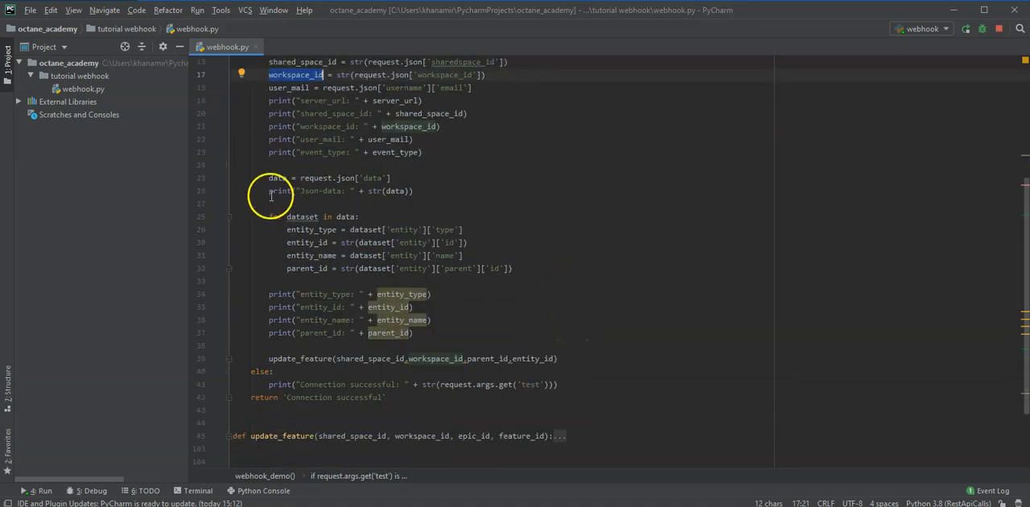
double_click(277, 177)
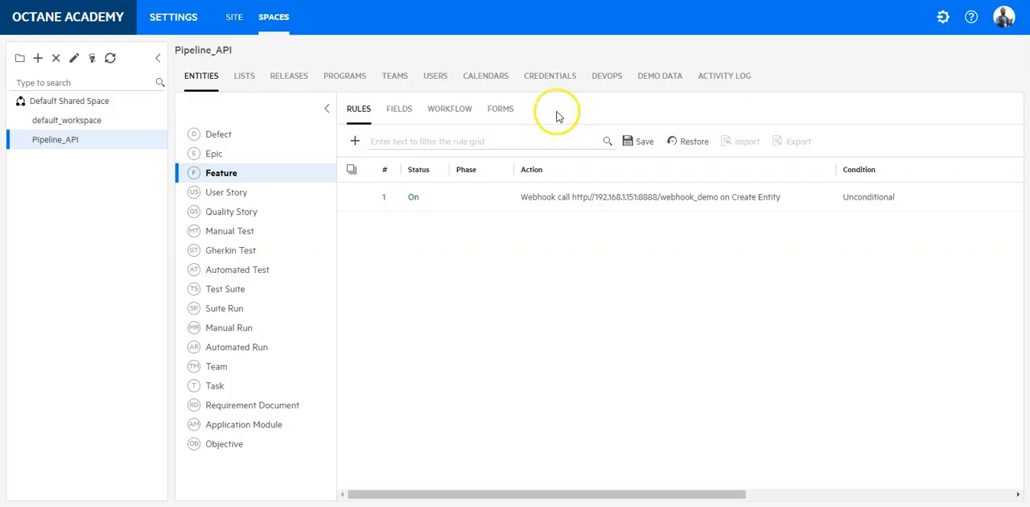
Check the Feature webhook rule against the dataset loop in webhook.py, examining how entity_id is read from the data
left_click(384, 194)
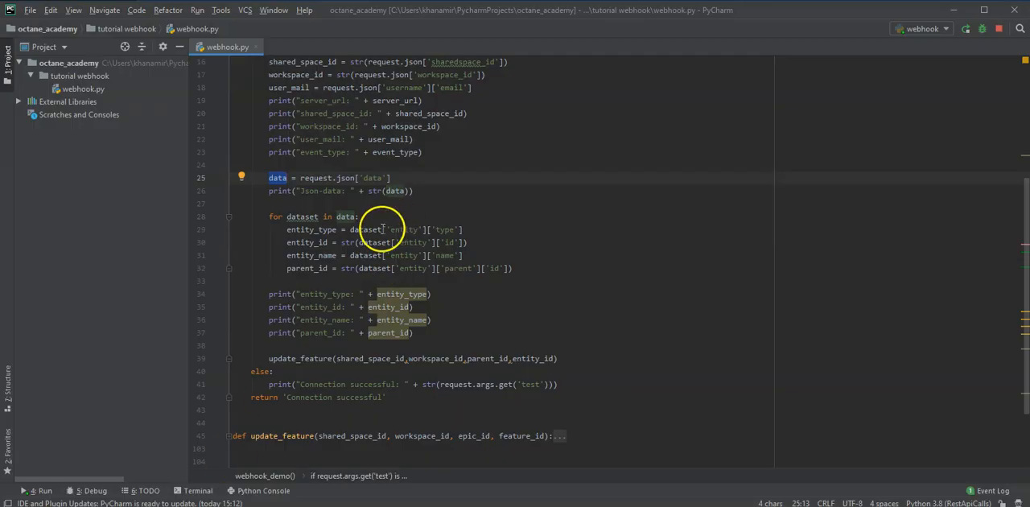
left_click(318, 255)
double_click(318, 242)
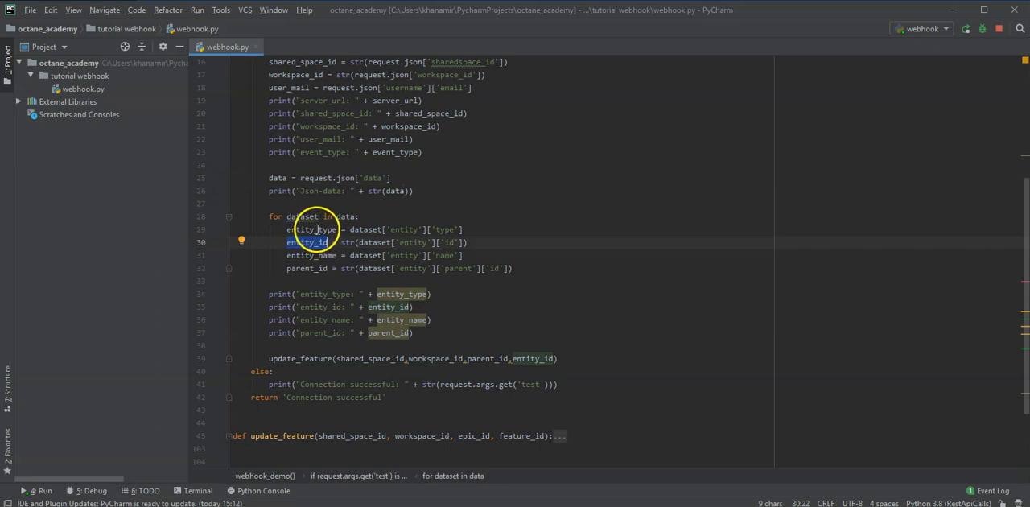
Examine how the dataset loop assigns entity_type, entity_id and parent_id, and which of these values are passed to update_feature
double_click(318, 230)
double_click(318, 268)
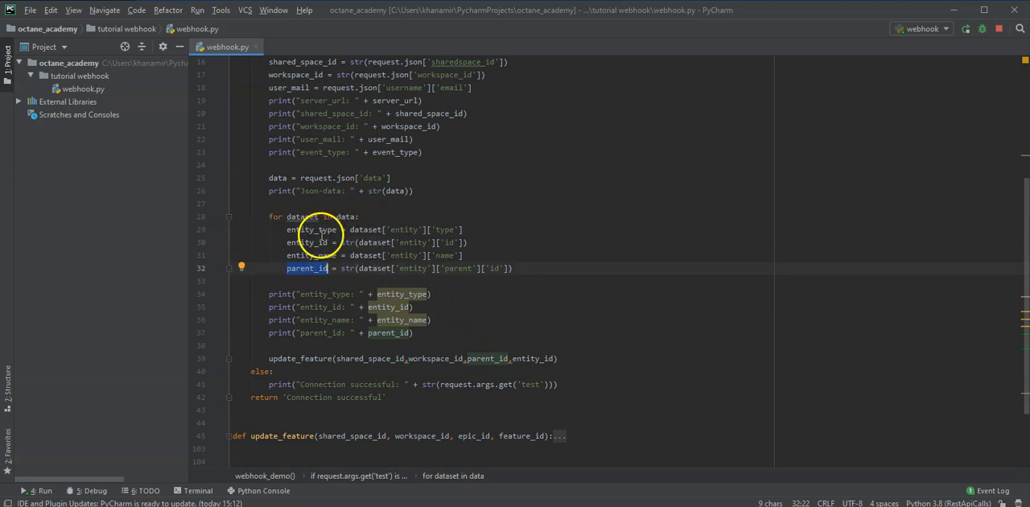
double_click(307, 243)
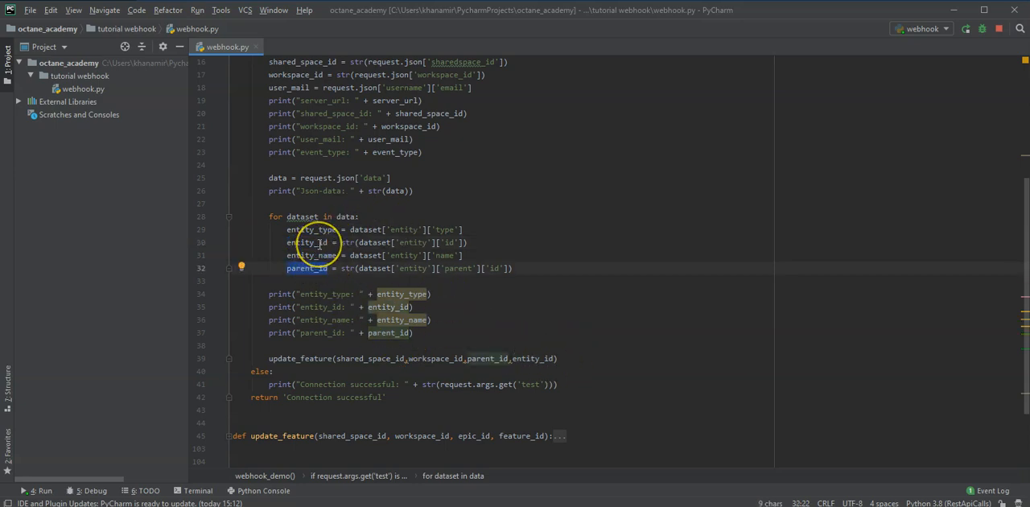
scroll(321, 244, "down", 2)
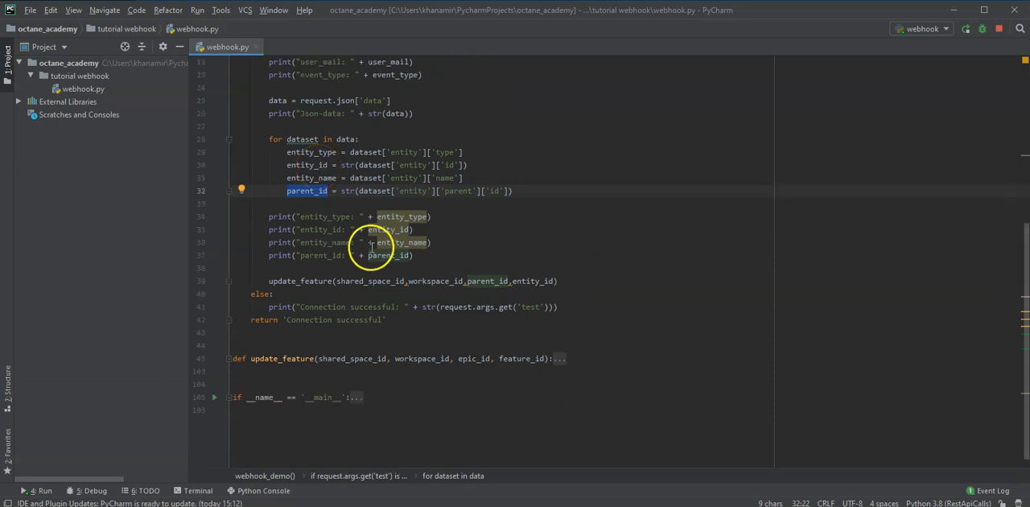
double_click(318, 165)
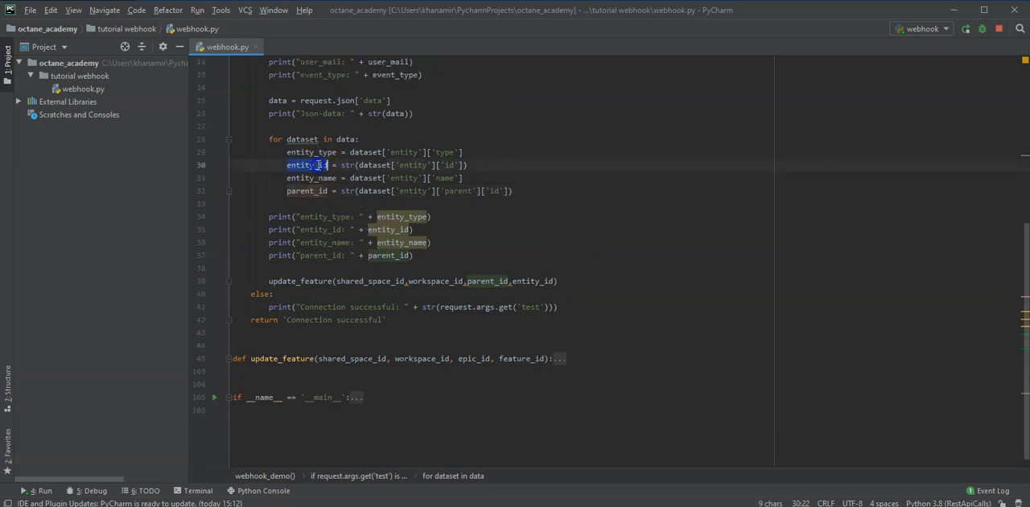
double_click(314, 190)
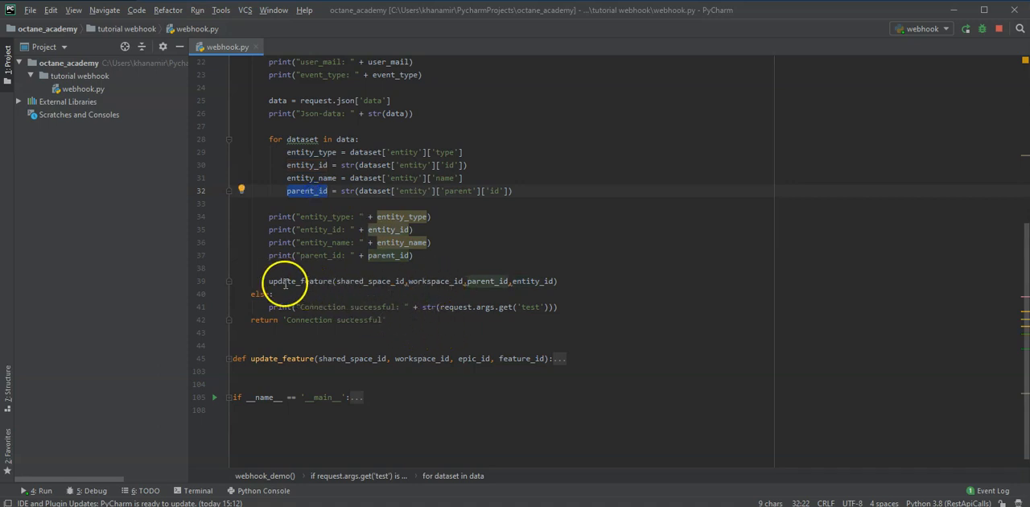
Expand the update_feature function and examine the Octane sign-in and how the epic's tech_udf field is read into epic_tech
left_click(229, 358)
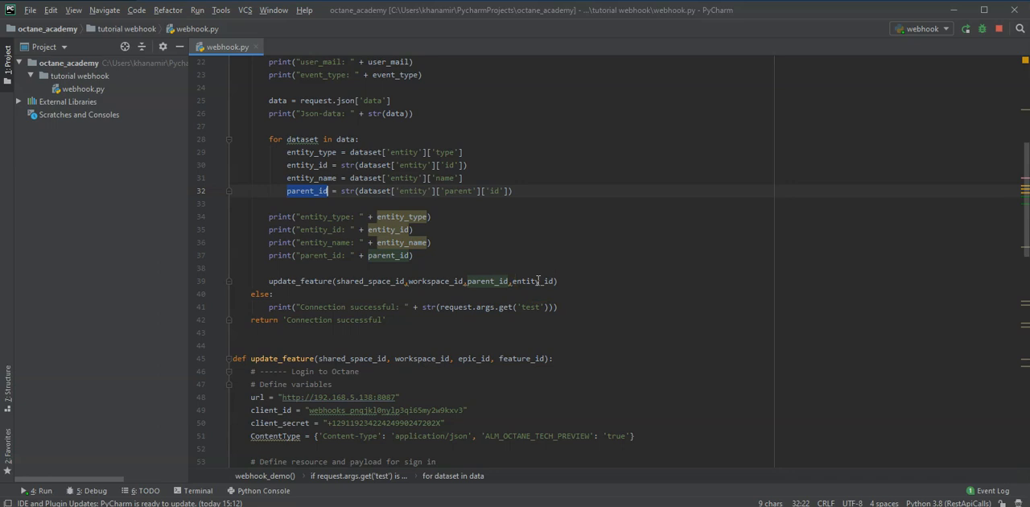
scroll(537, 280, "down", 6)
scroll(537, 280, "down", 2)
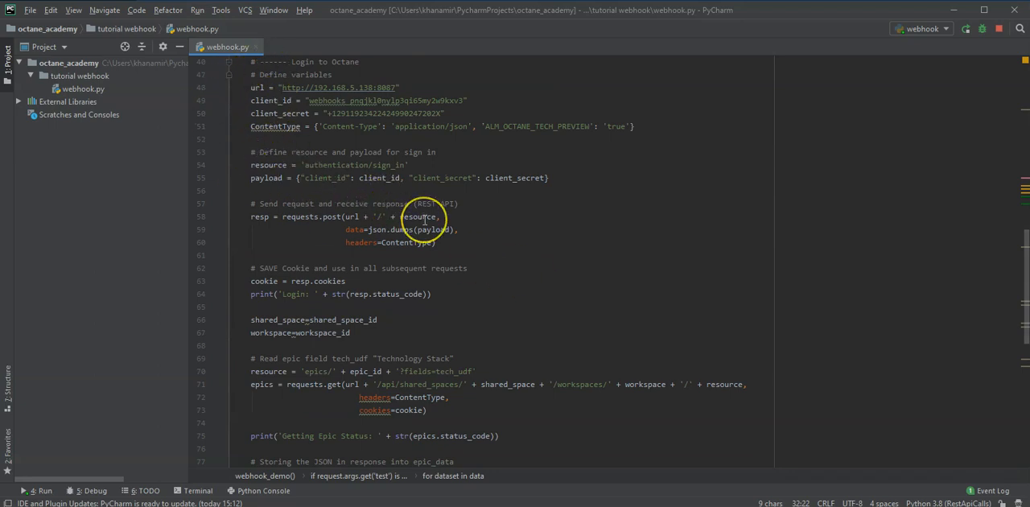
scroll(278, 232, "down", 3)
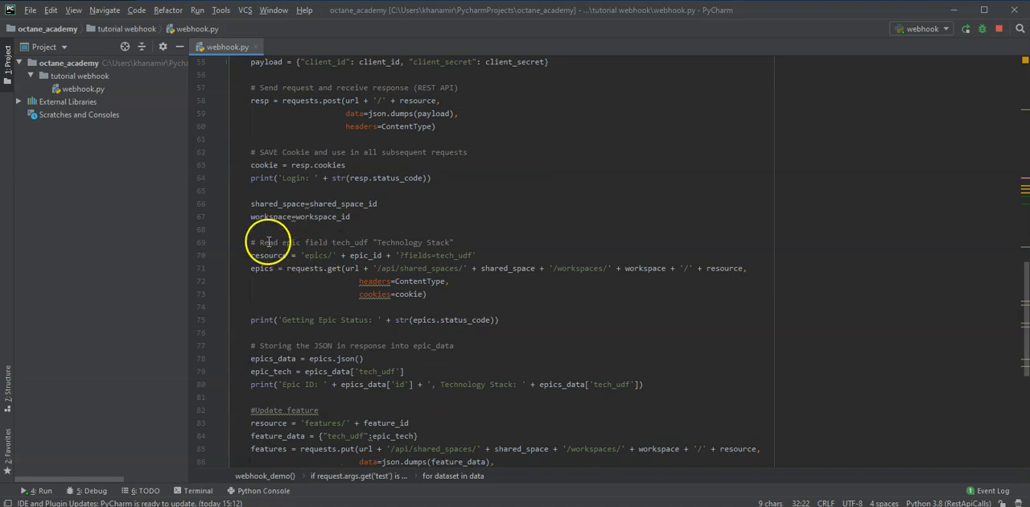
left_click(436, 254)
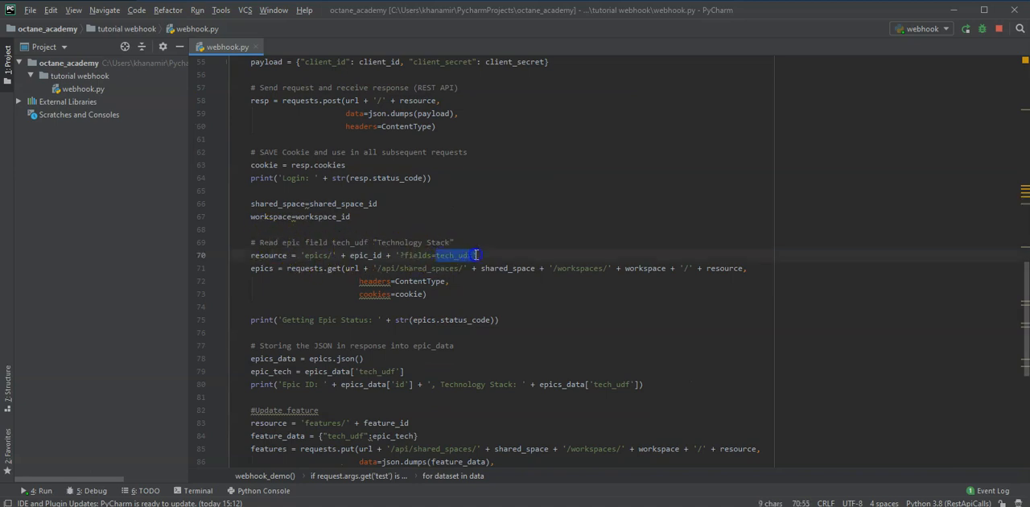
left_click_drag(475, 255, 472, 255)
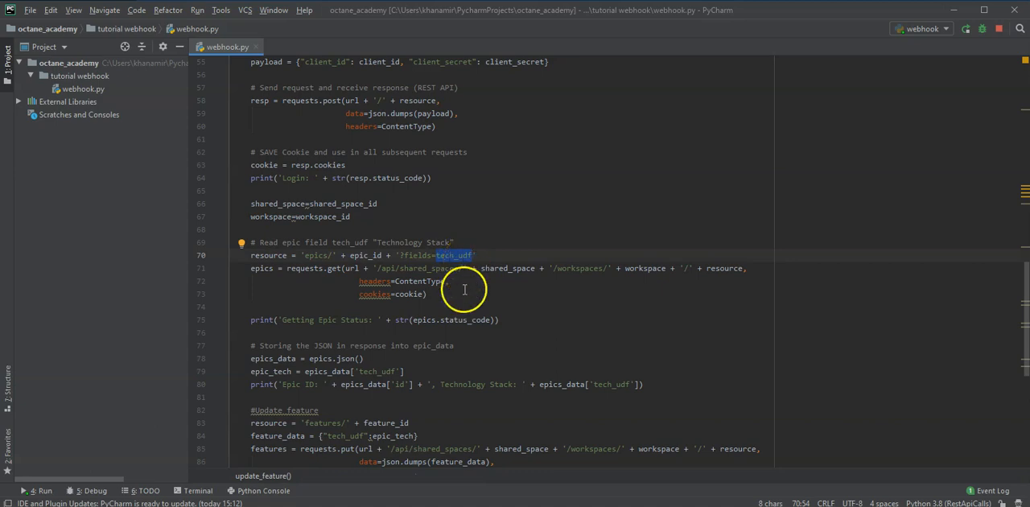
double_click(294, 358)
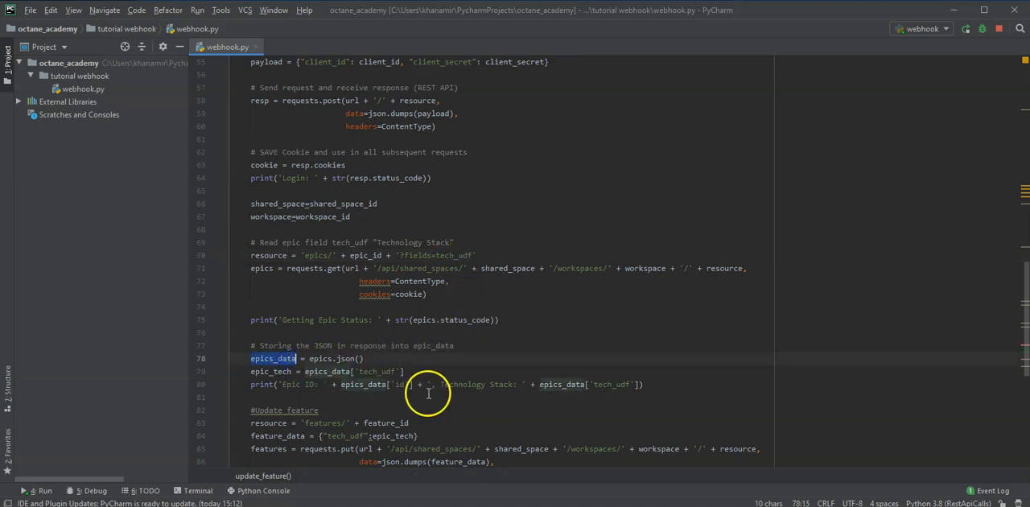
double_click(274, 371)
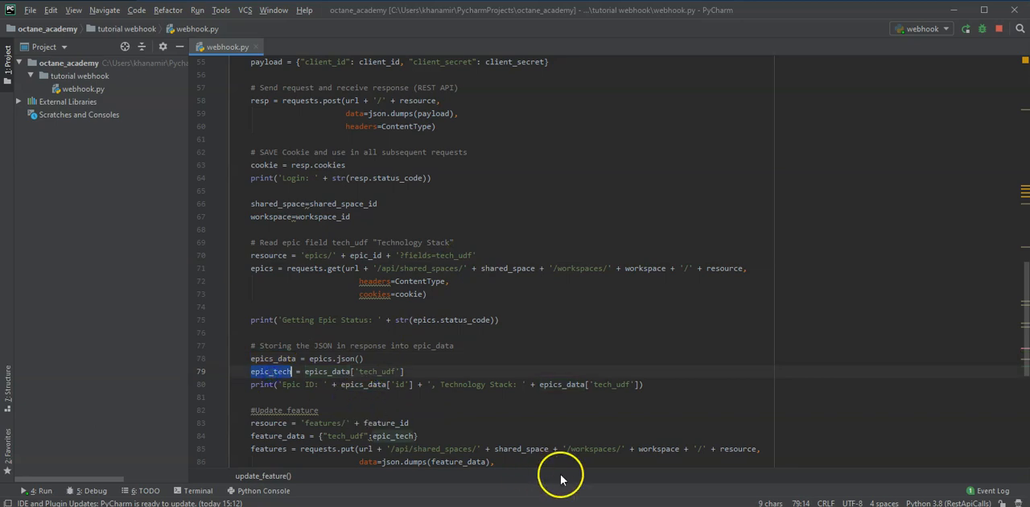
Examine how update_feature writes epic_tech to the feature's tech_udf field and signs out, and return to the start of webhook.py
scroll(564, 416, "down", 2)
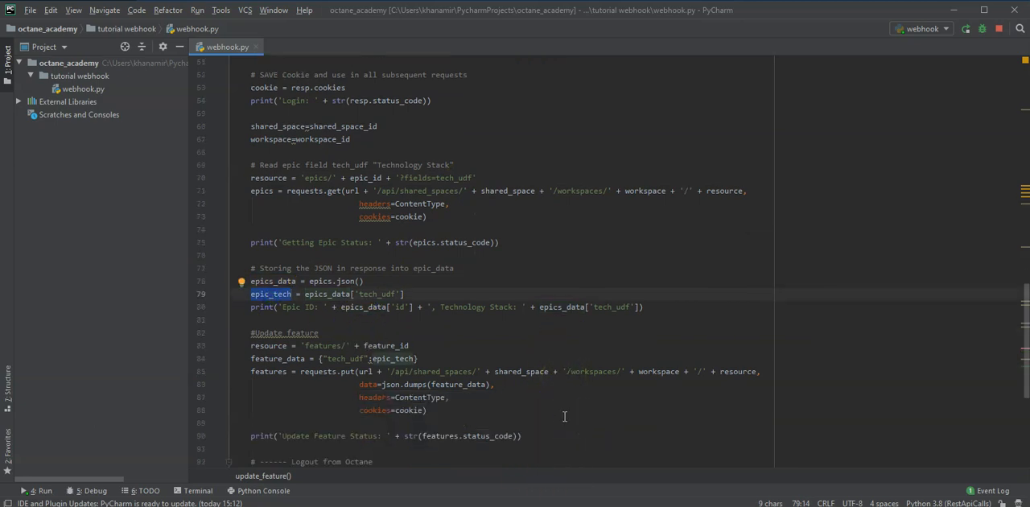
scroll(547, 409, "down", 2)
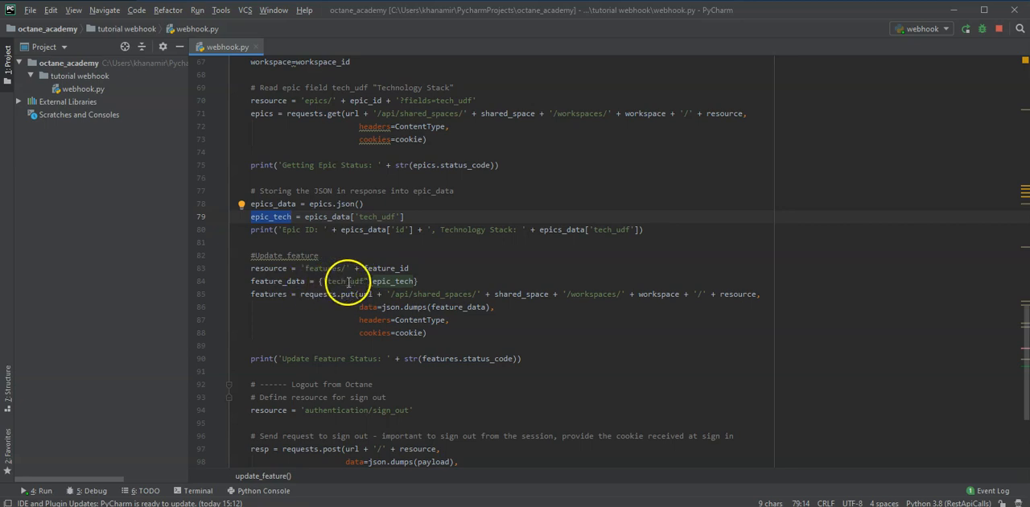
double_click(397, 281)
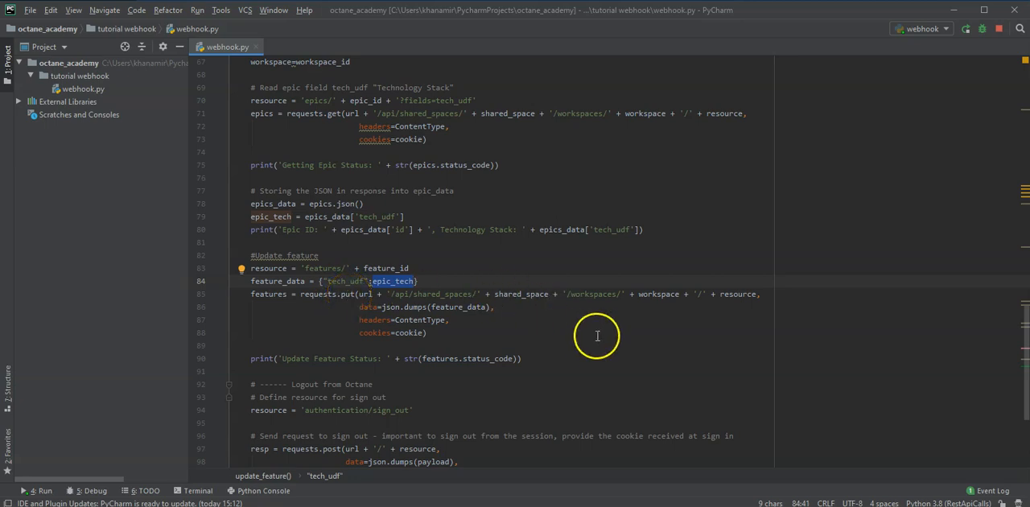
scroll(600, 341, "down", 1)
scroll(600, 341, "down", 1)
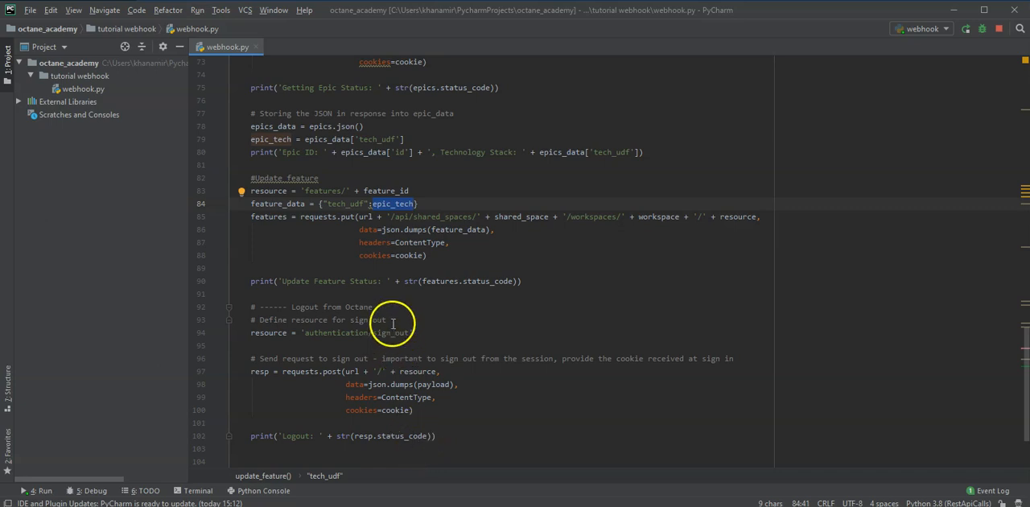
scroll(488, 387, "up", 14)
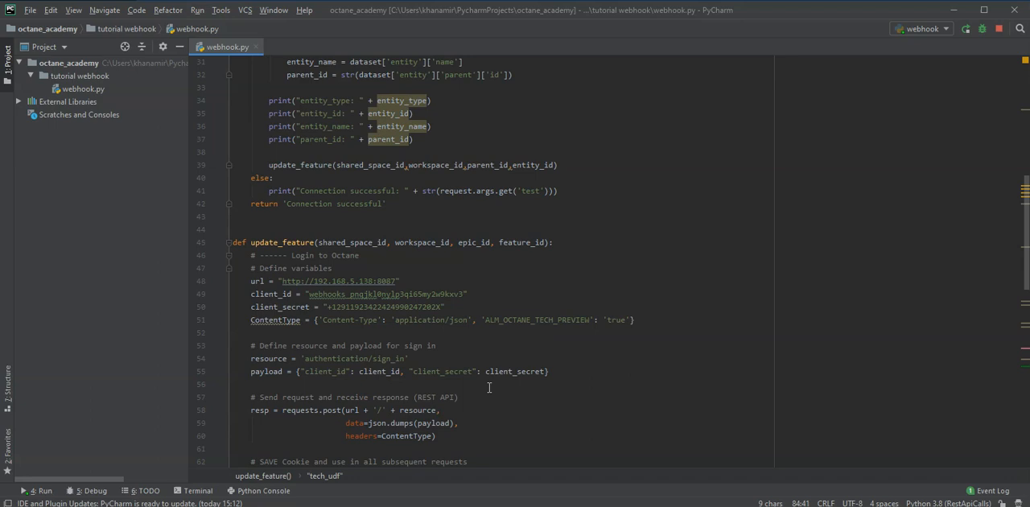
scroll(489, 387, "up", 2)
scroll(488, 387, "up", 5)
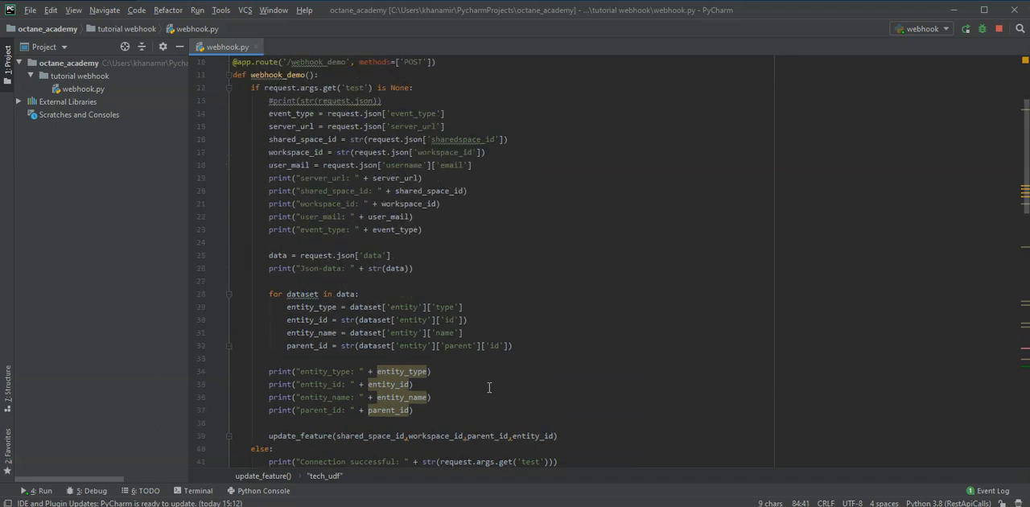
scroll(488, 387, "up", 3)
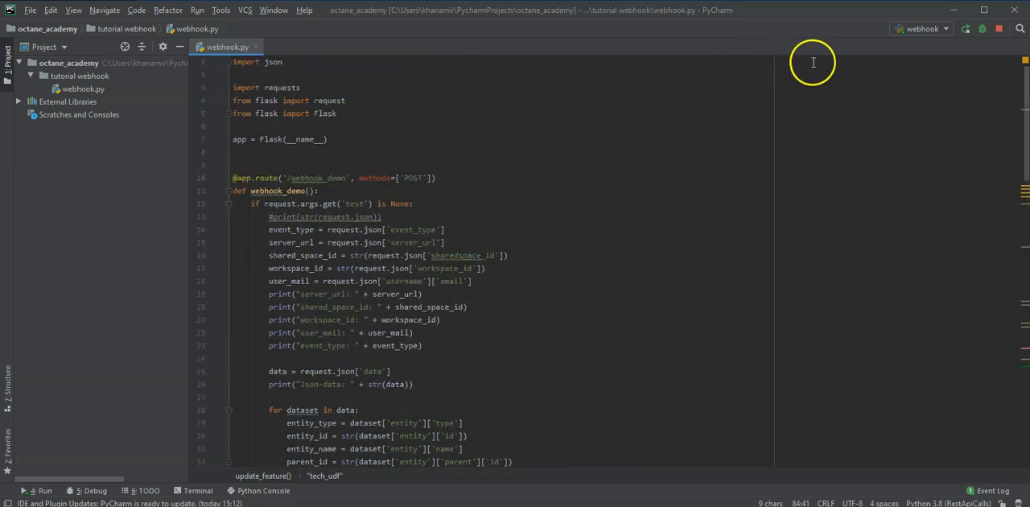